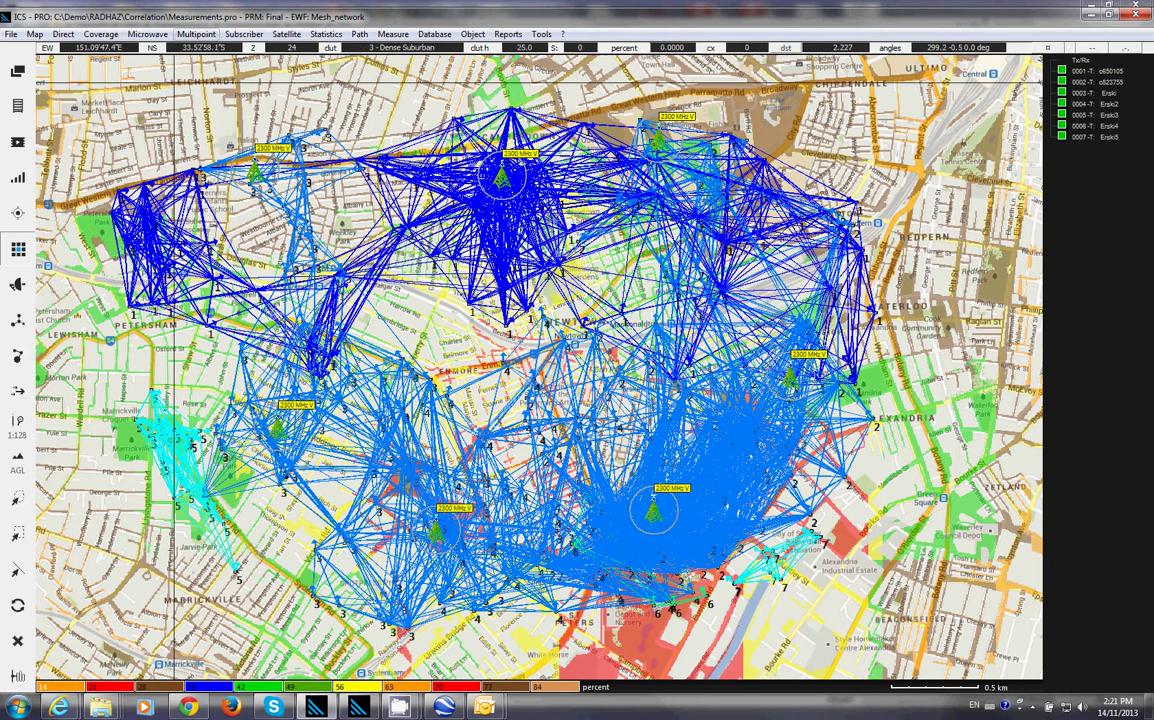
- Open the Subscriber parenting - Mesh dialog via Subscriber > Clustering > Parenting, with the threshold at 40
left_click(243, 34)
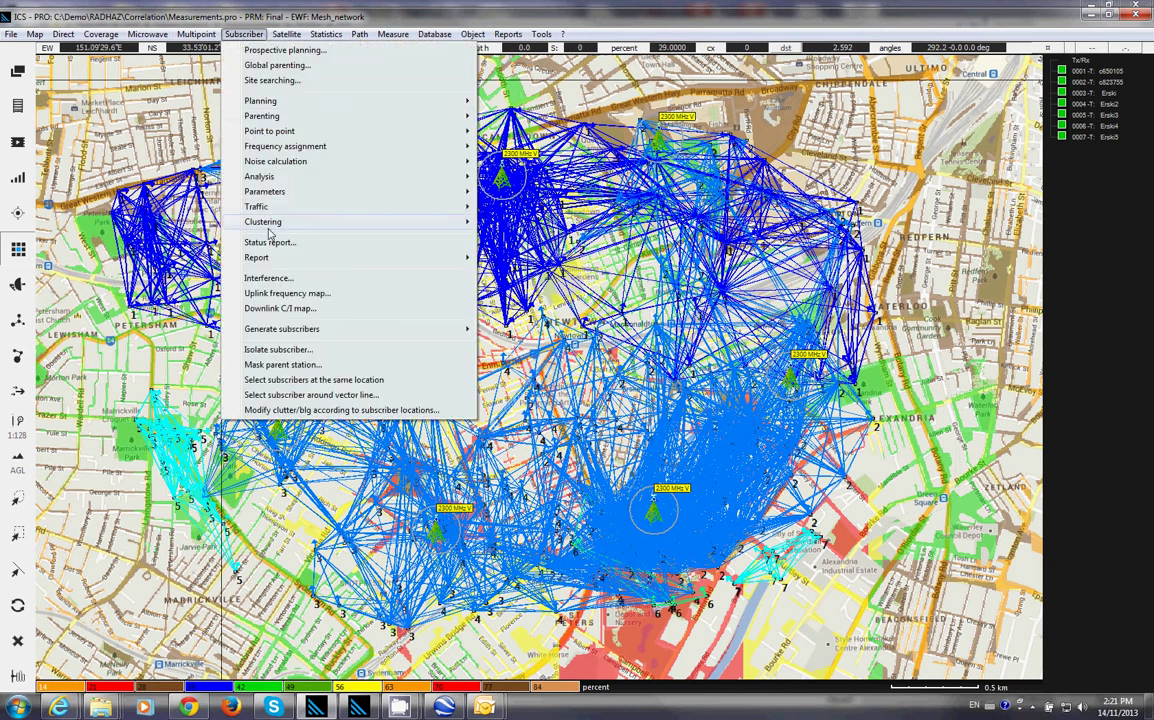
mouse_move(262, 221)
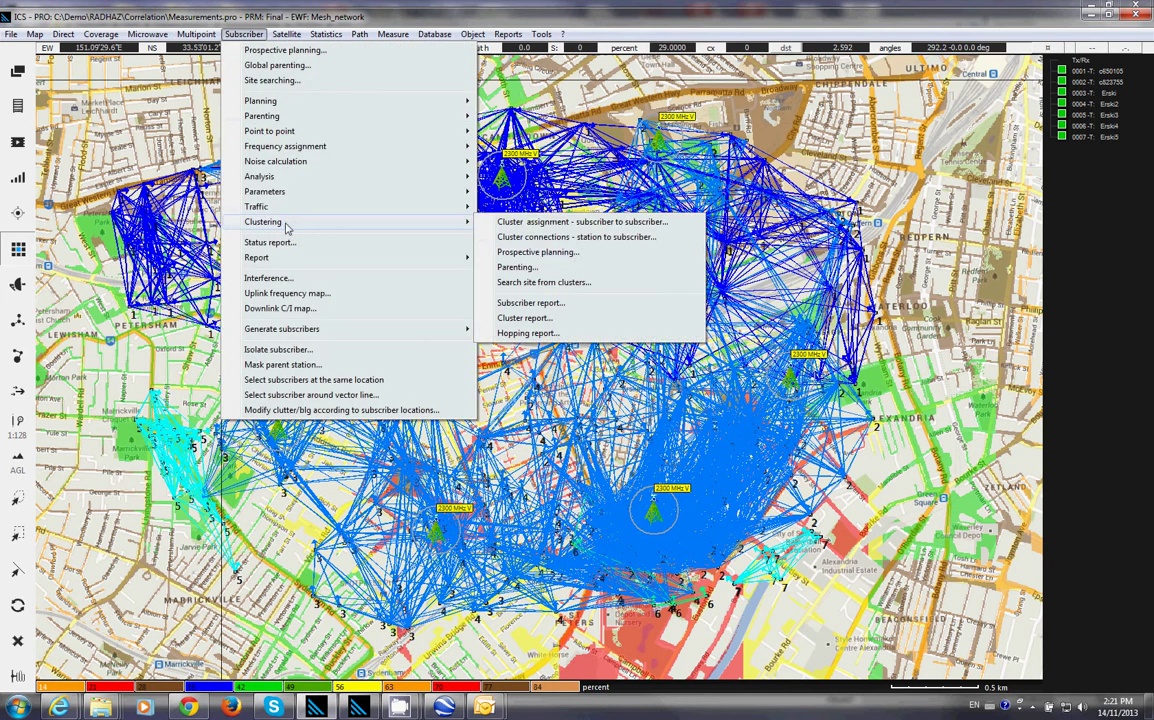
left_click(549, 268)
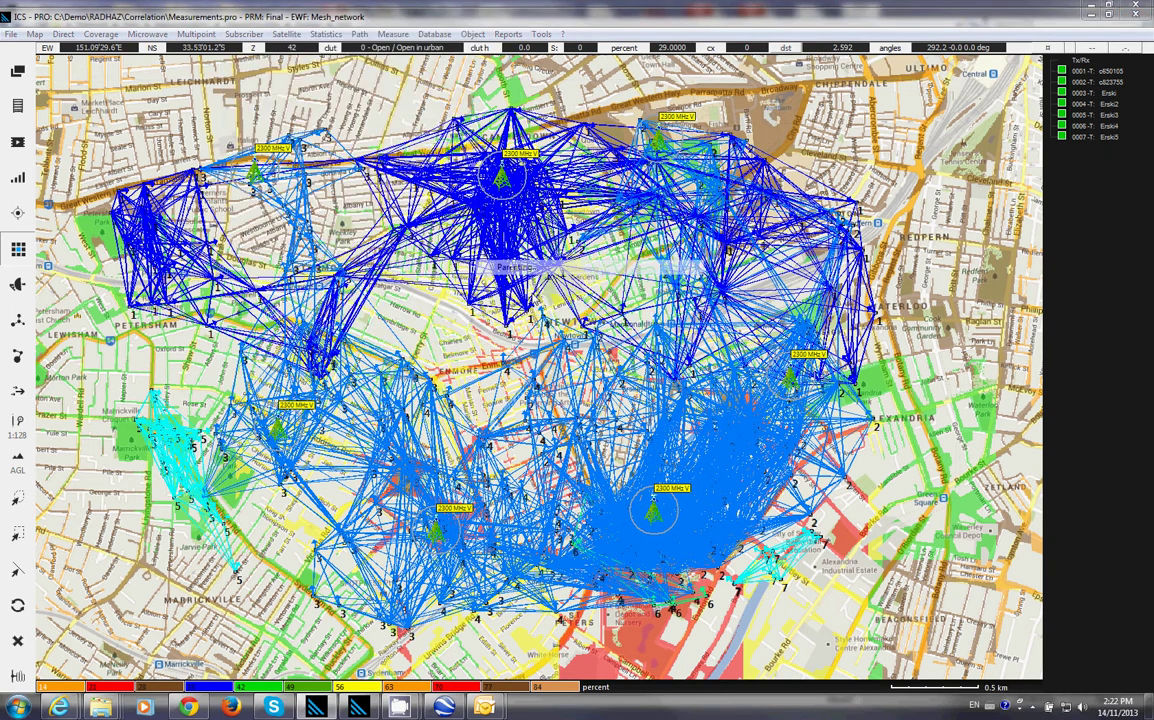
left_click_drag(475, 224, 458, 234)
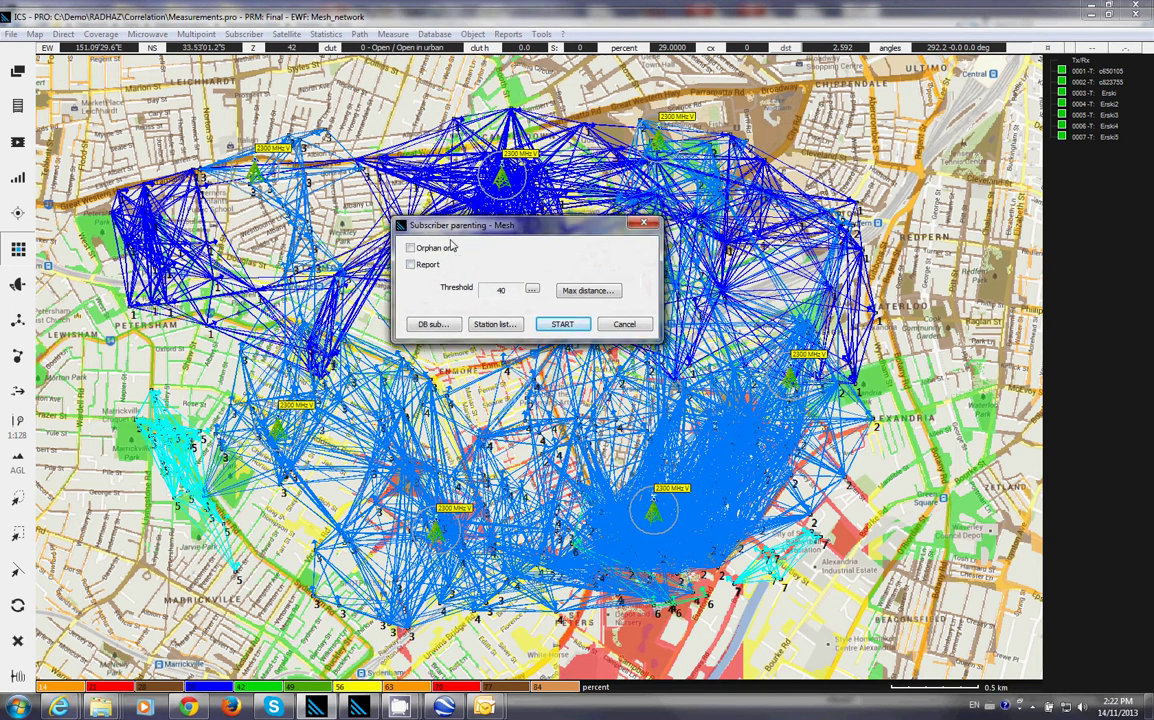
- Run the mesh re-parenting for all 350 subscribers, review the Station Traffic Downlink report, then quit it
left_click(563, 324)
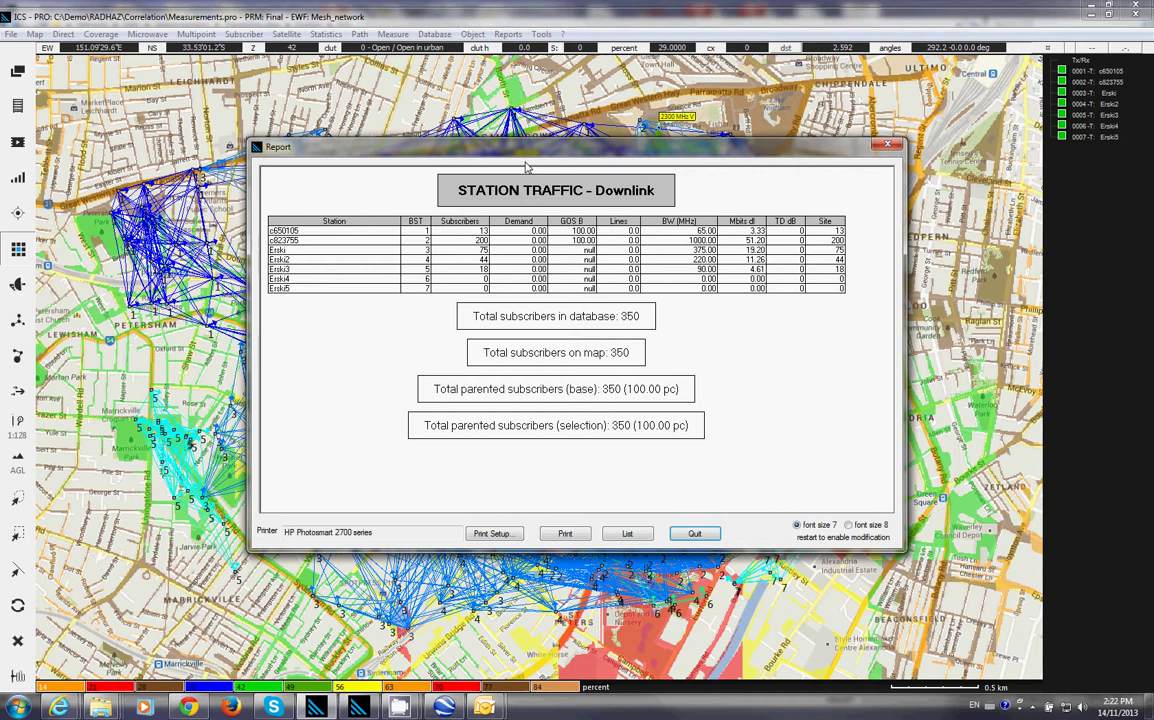
left_click_drag(551, 160, 831, 112)
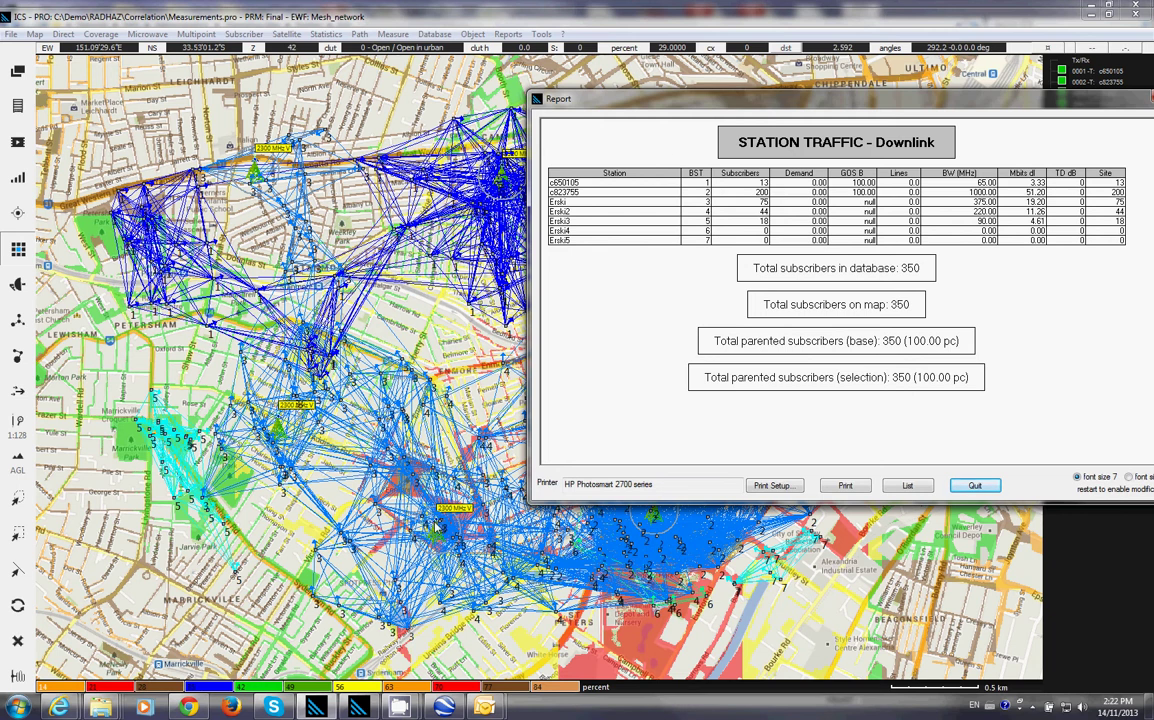
left_click_drag(702, 103, 410, 96)
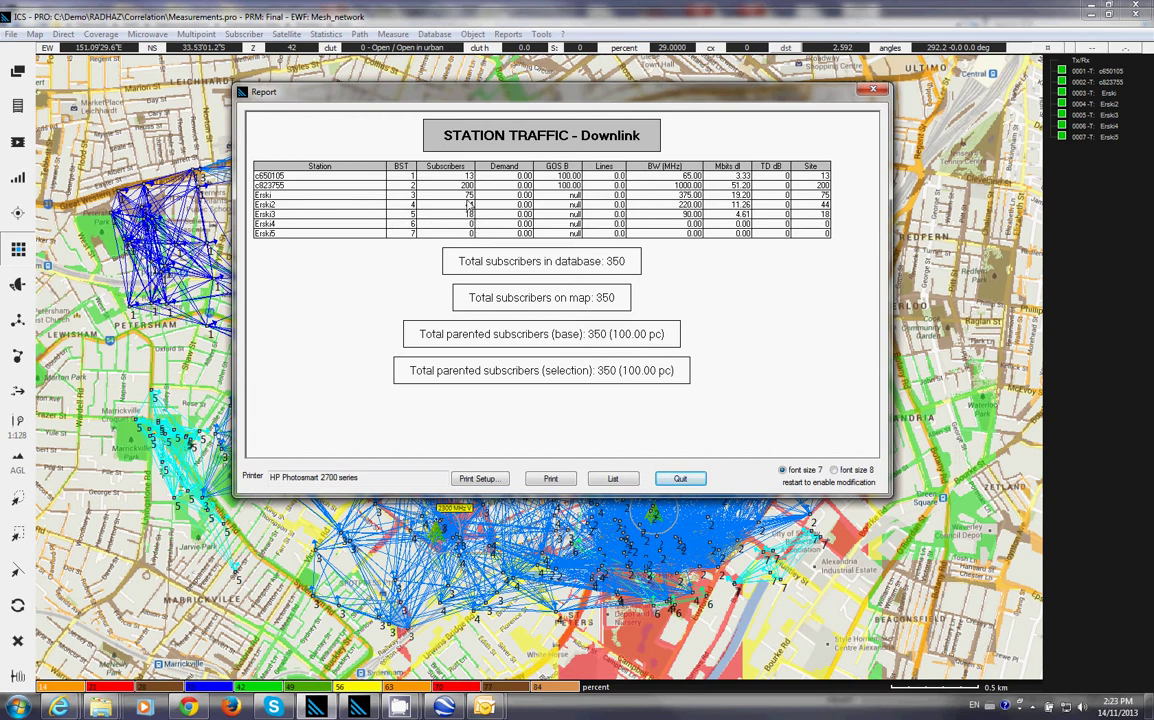
mouse_move(400, 95)
left_mouse_down()
mouse_move(602, 99)
mouse_move(640, 86)
mouse_move(413, 83)
left_mouse_up()
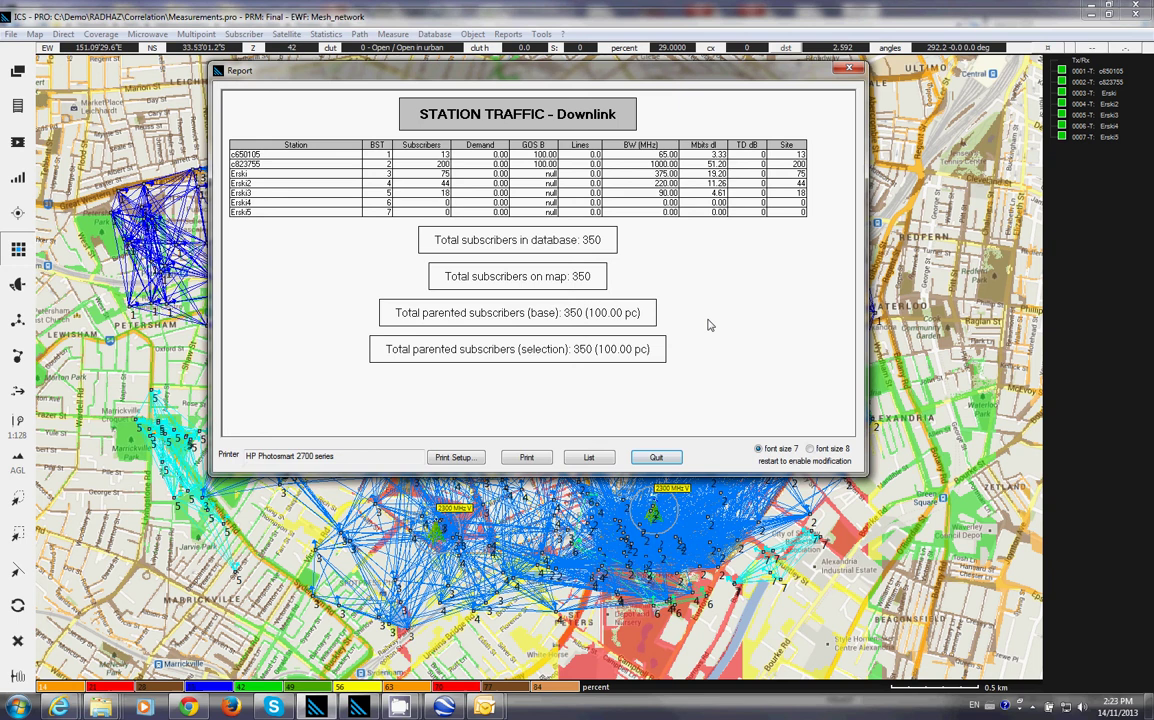
left_click(656, 457)
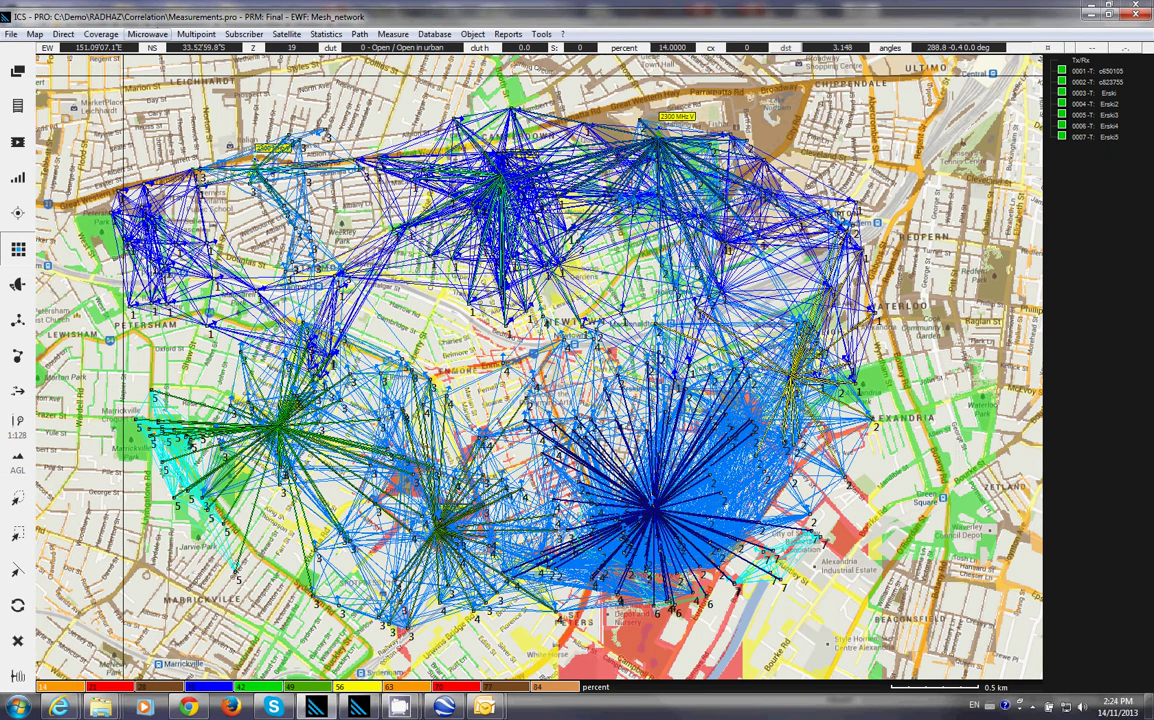
left_click(244, 34)
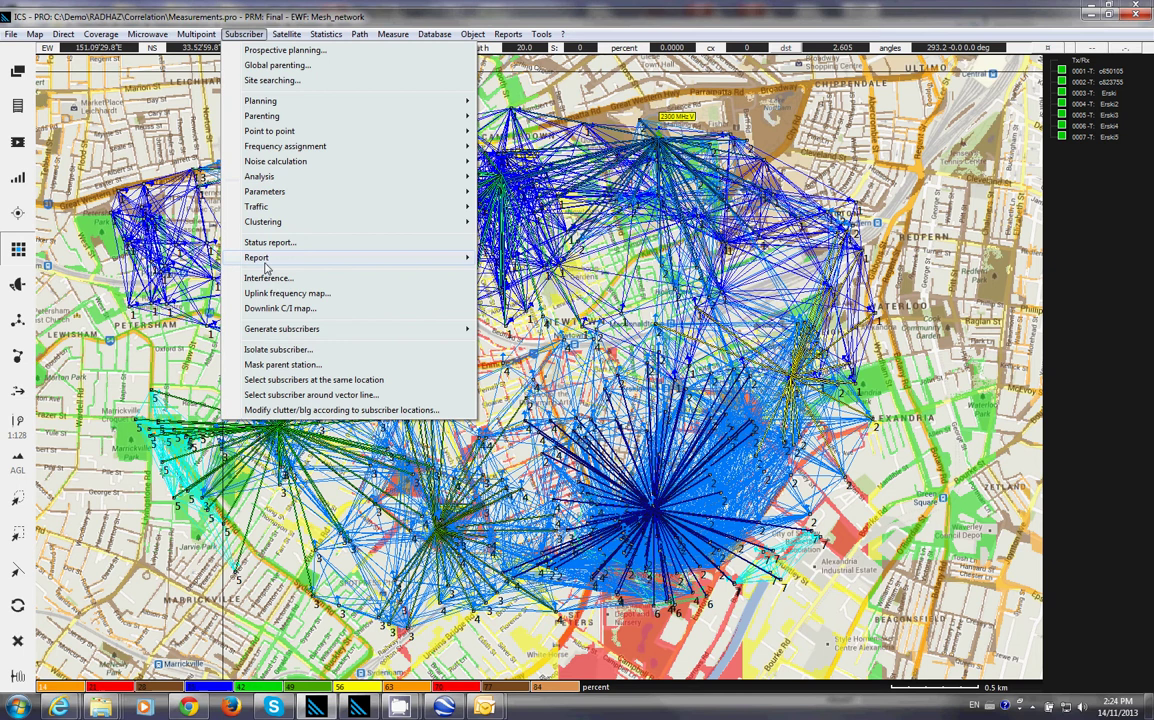
mouse_move(270, 223)
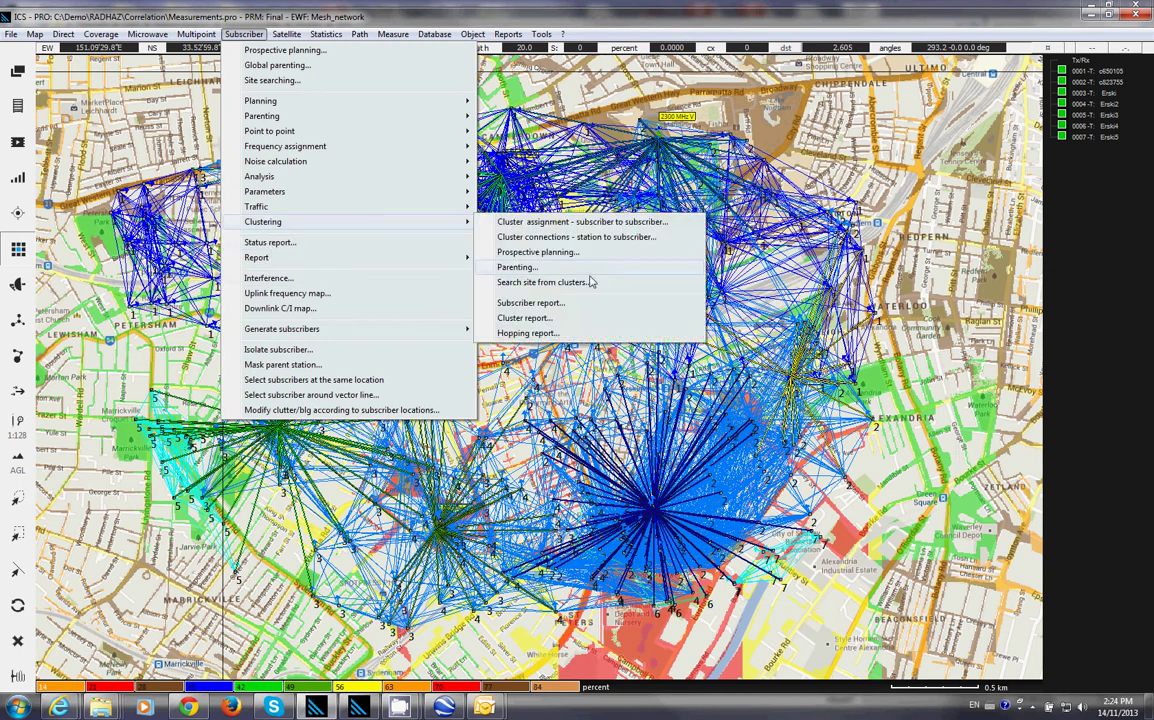
left_click(591, 336)
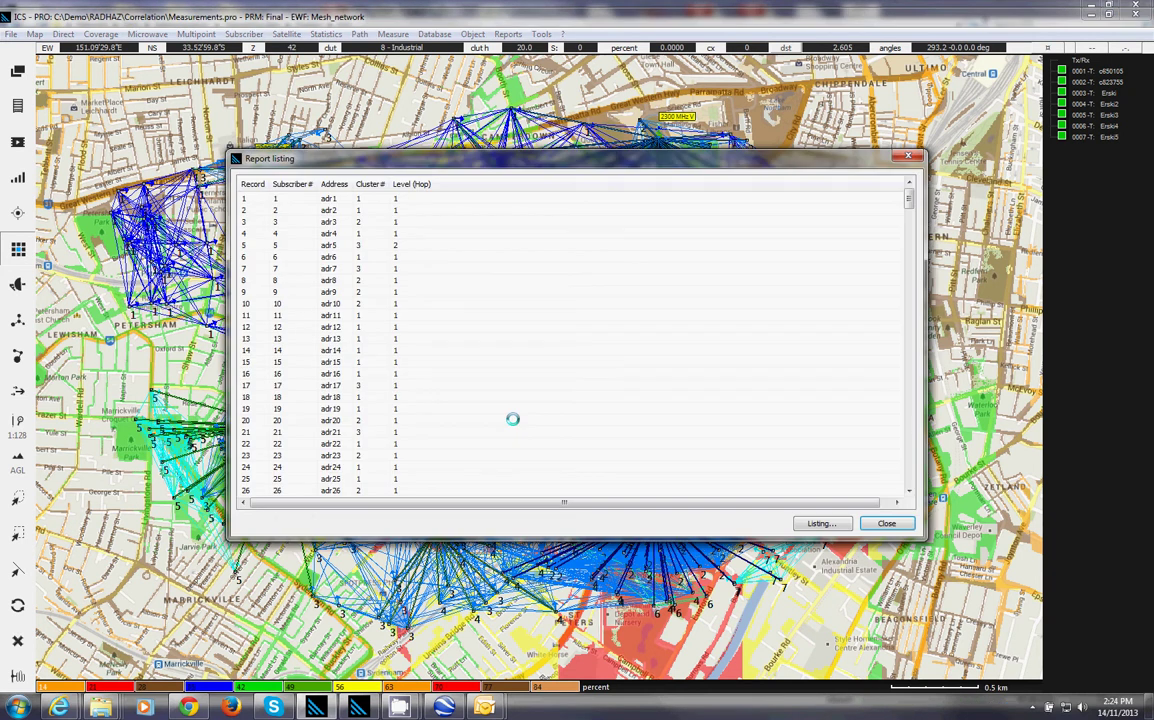
left_click_drag(434, 162, 511, 135)
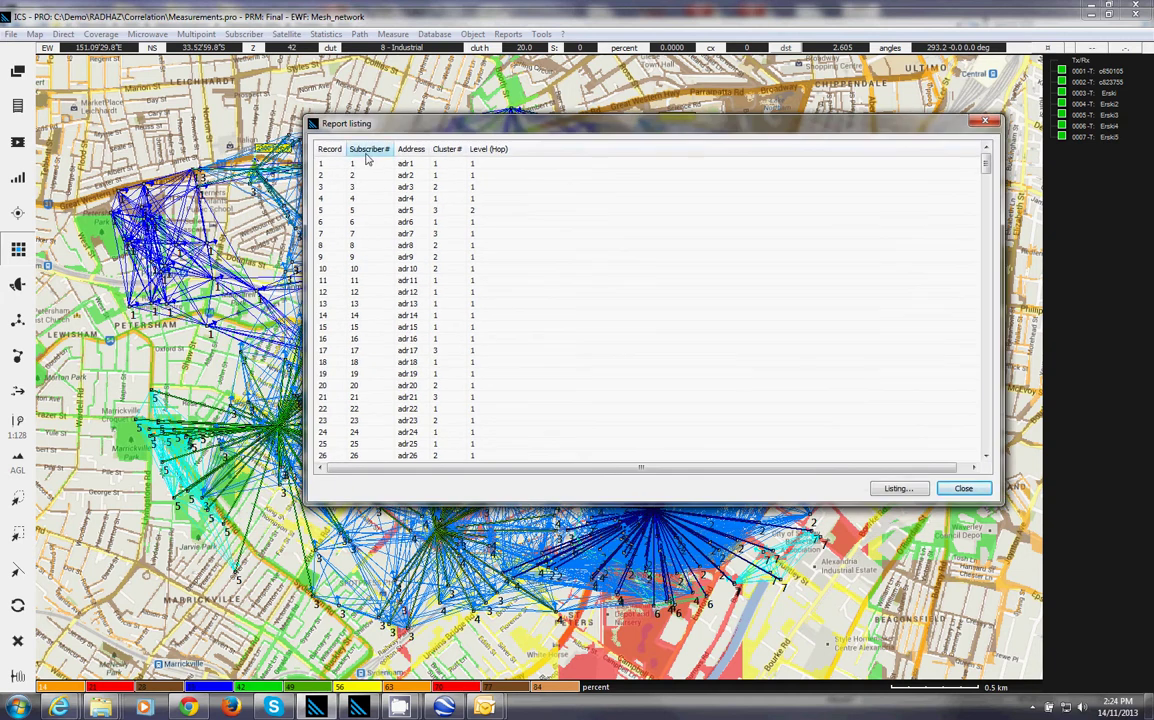
left_click_drag(996, 168, 998, 478)
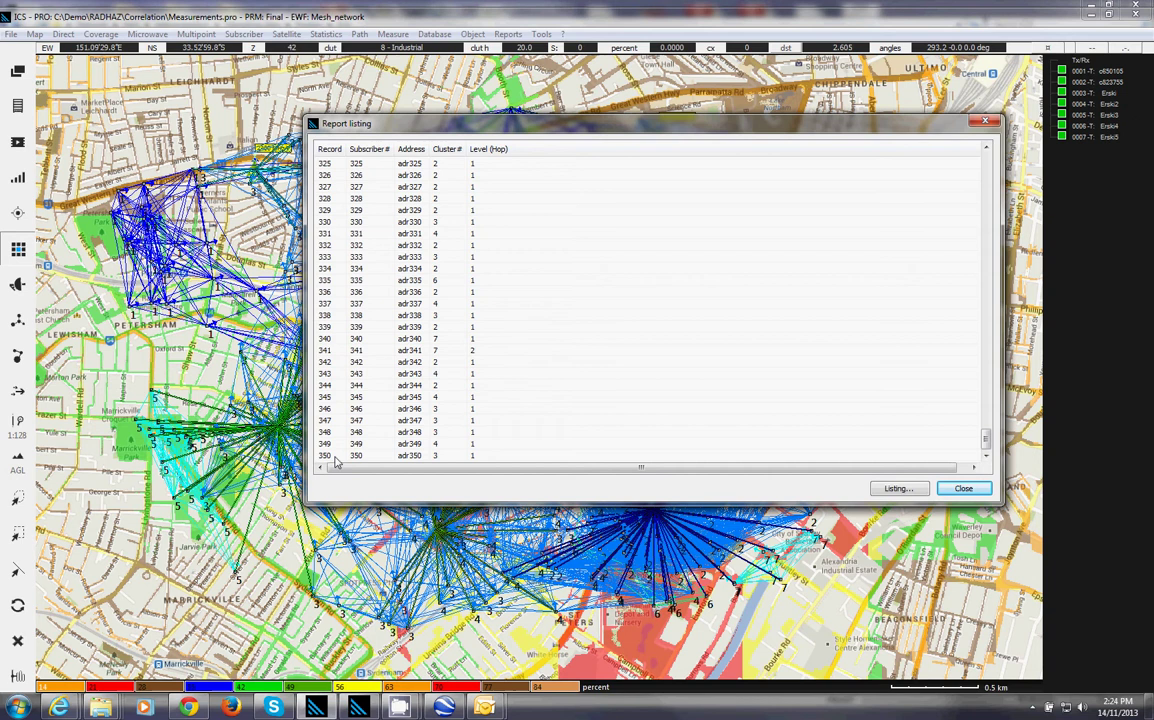
left_click_drag(988, 437, 886, 147)
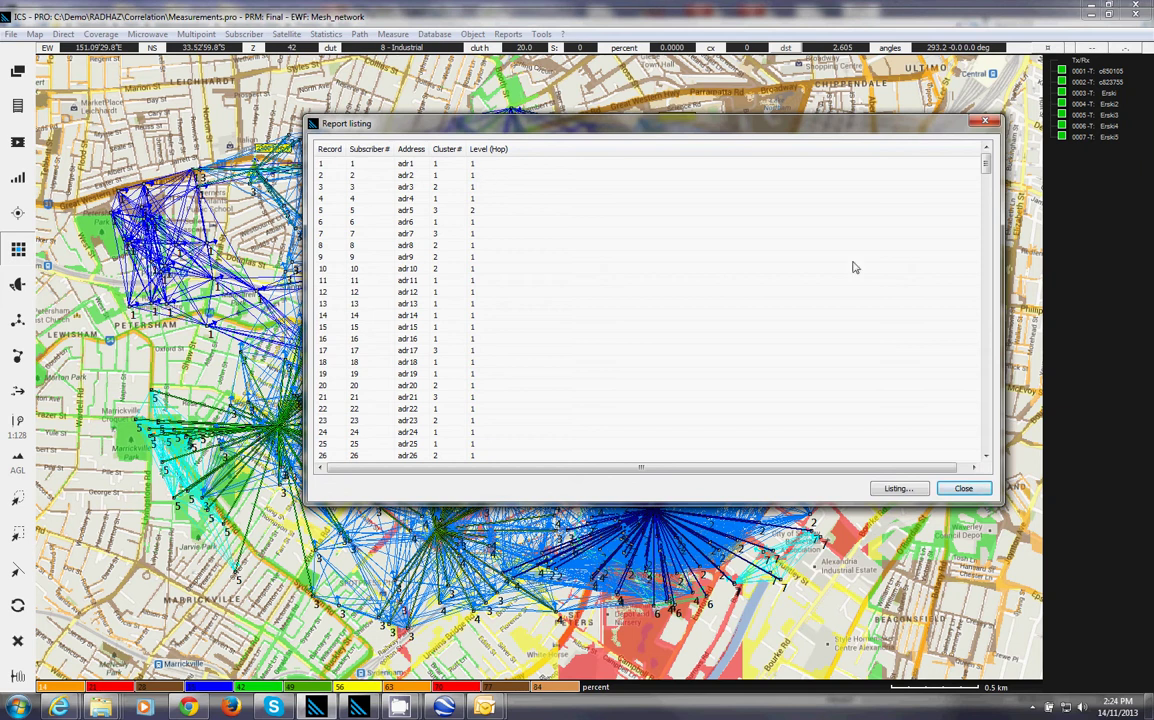
left_click_drag(985, 160, 958, 482)
left_click_drag(600, 127, 1150, 291)
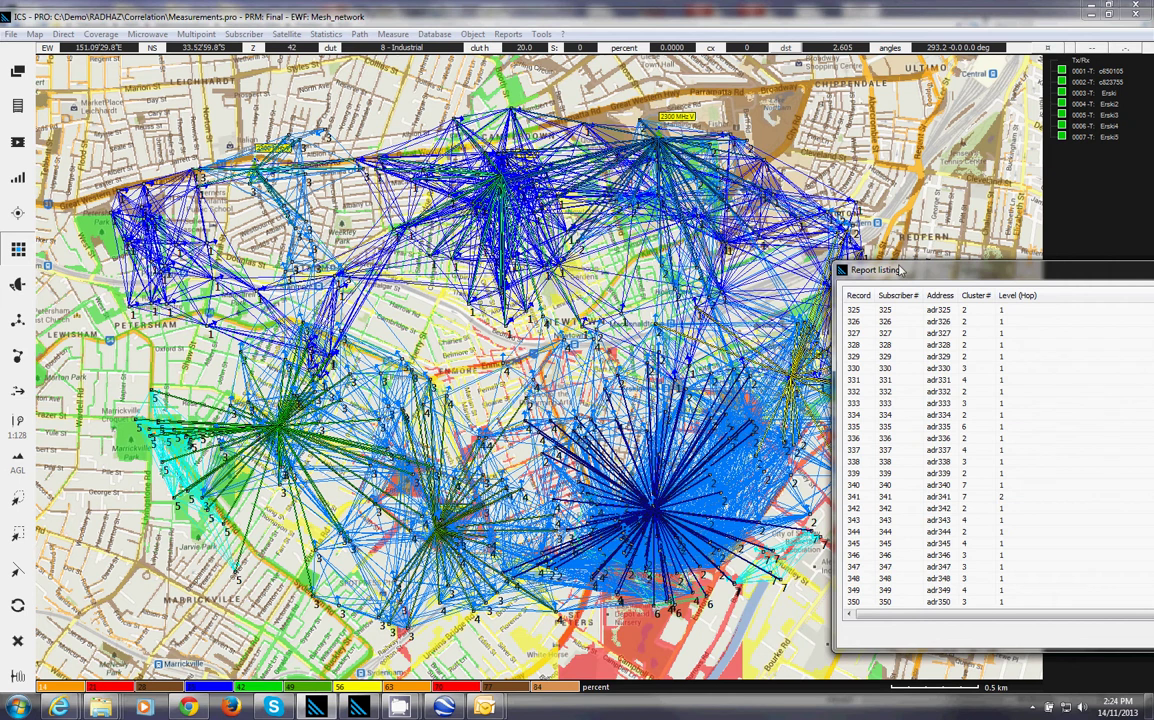
left_click_drag(903, 276, 253, 127)
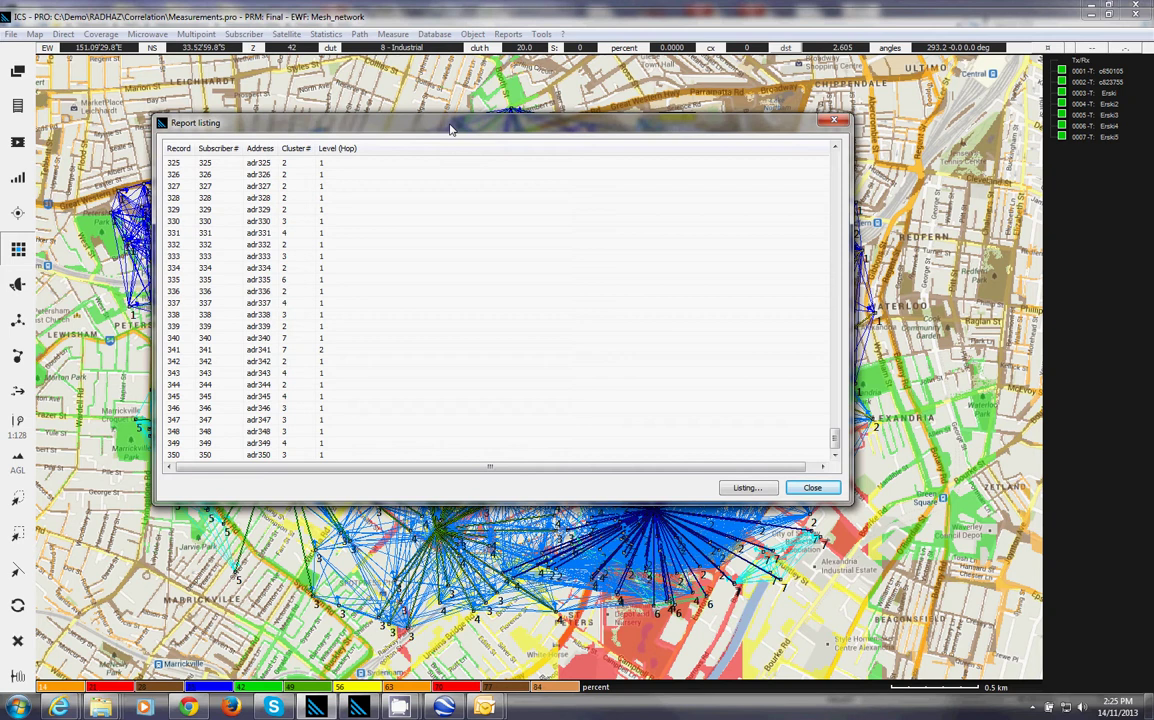
left_click_drag(449, 135, 448, 109)
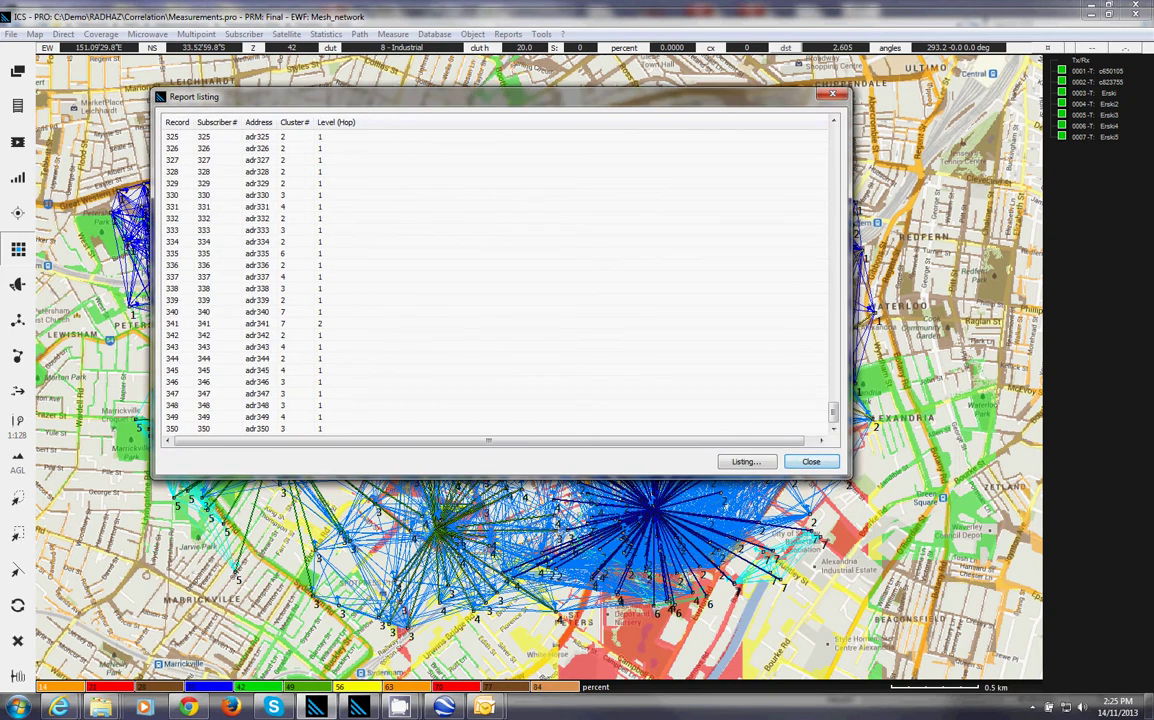
left_click(811, 461)
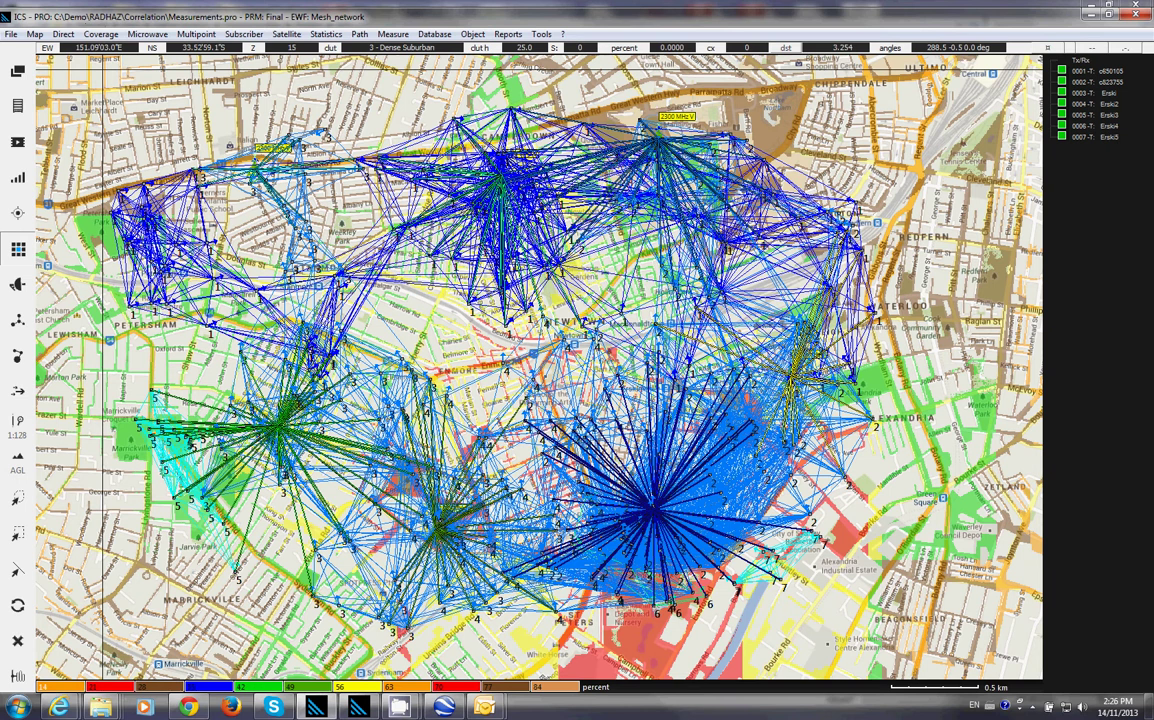
- Start a field strength site search at 2.6 MHz and 200 W E.R.P, keeping 20 m Tx and 10 m Rx heights
left_click(63, 34)
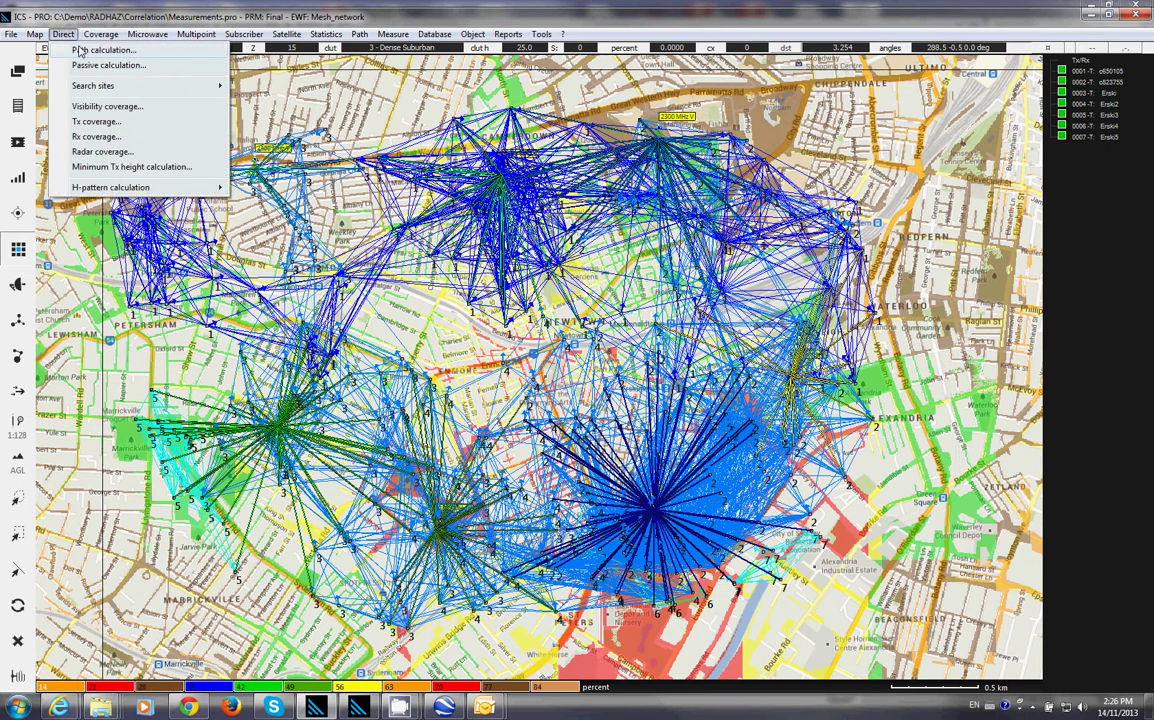
mouse_move(91, 89)
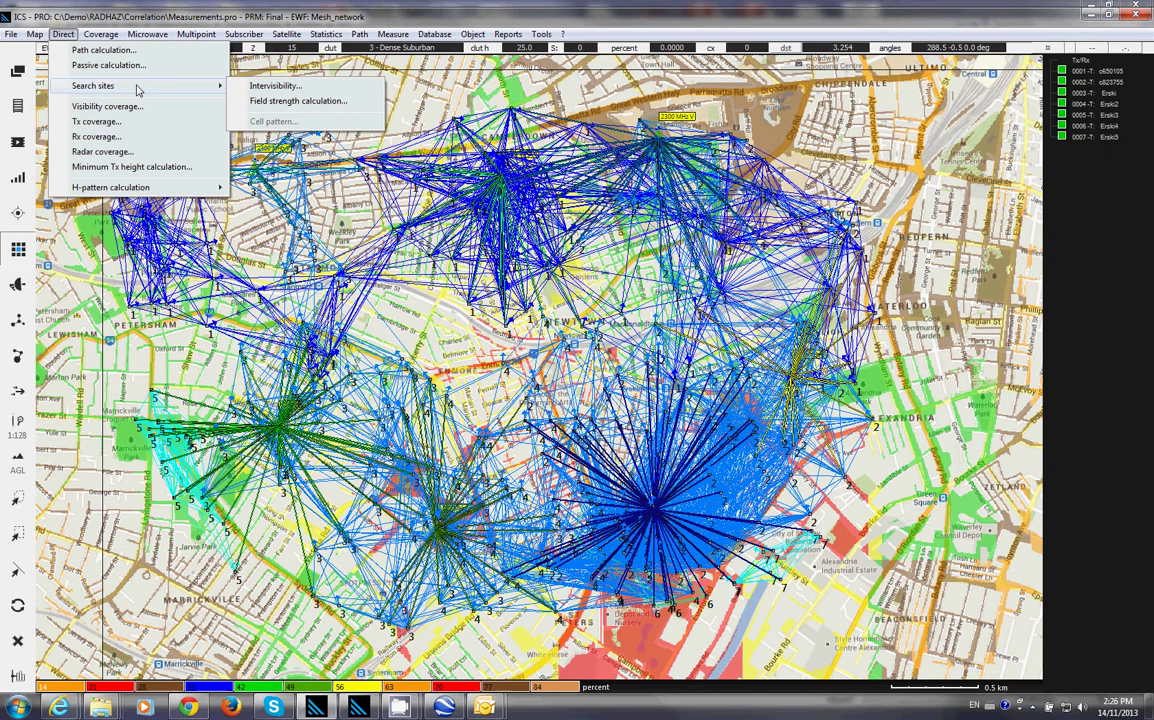
left_click(304, 107)
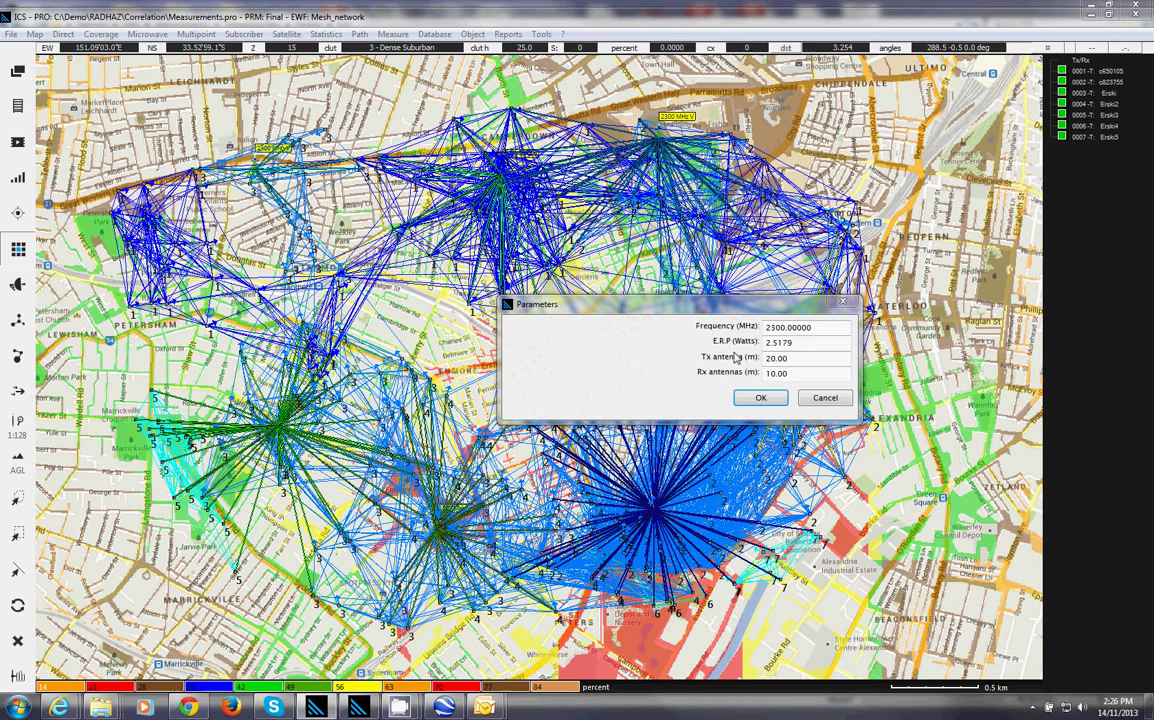
left_click_drag(699, 303, 563, 298)
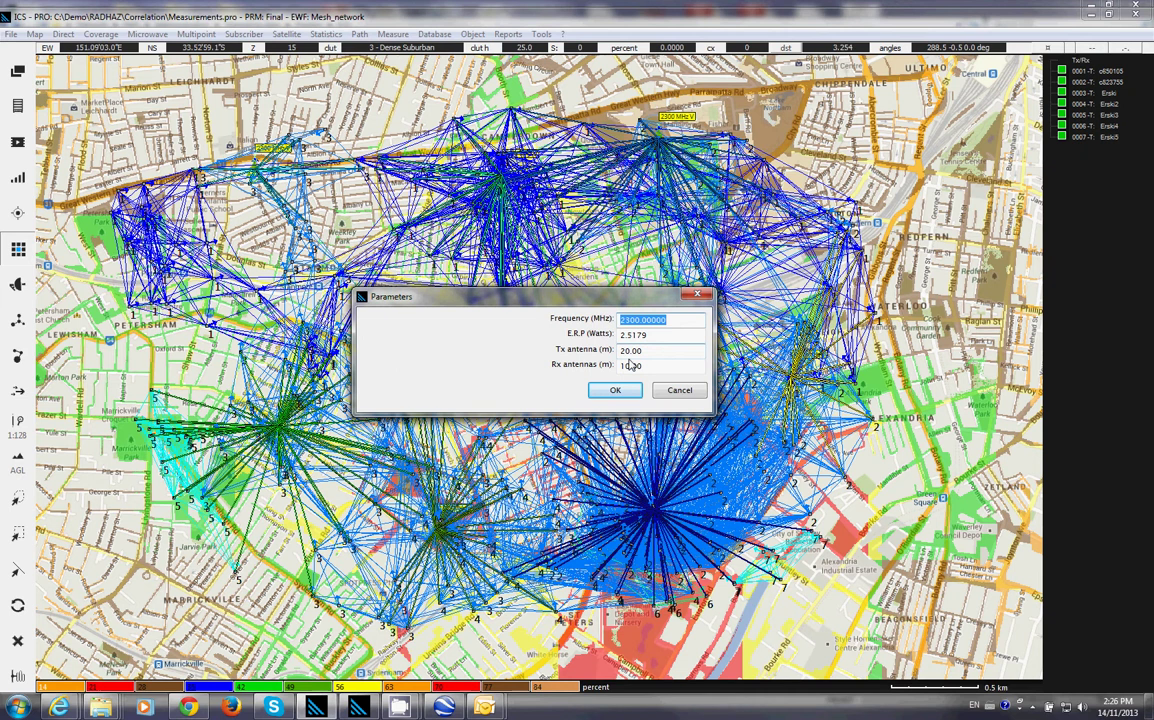
left_click_drag(583, 305, 533, 290)
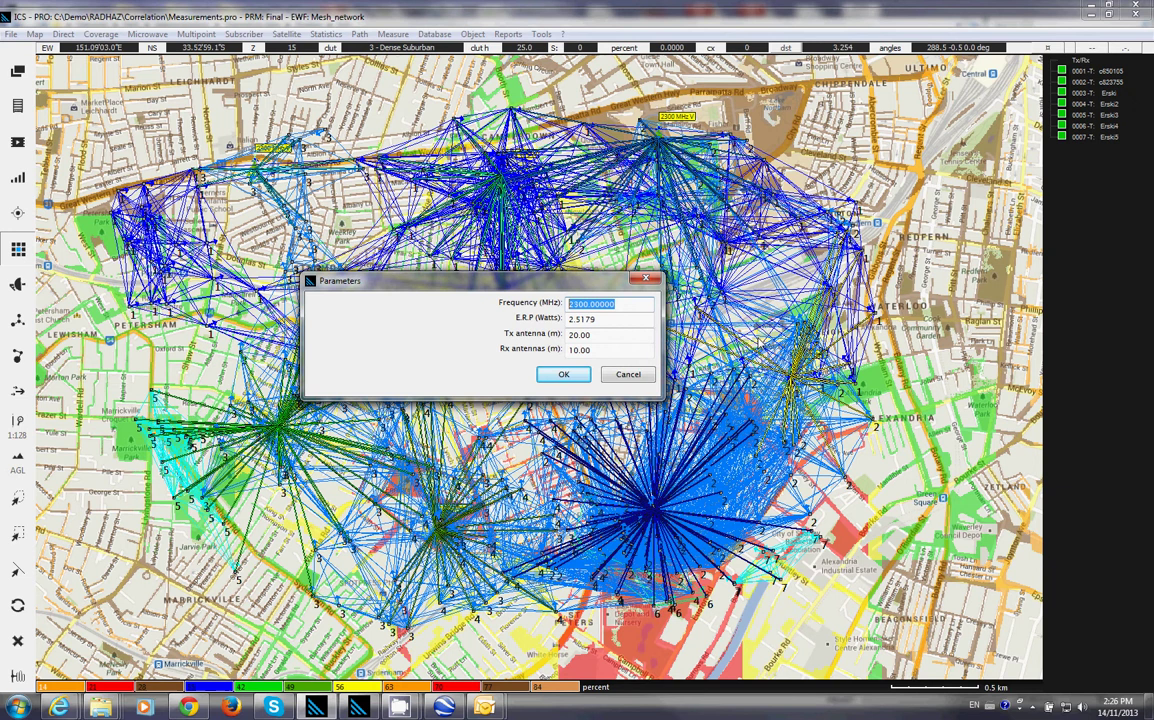
type("2.6")
left_click_drag(466, 281, 459, 266)
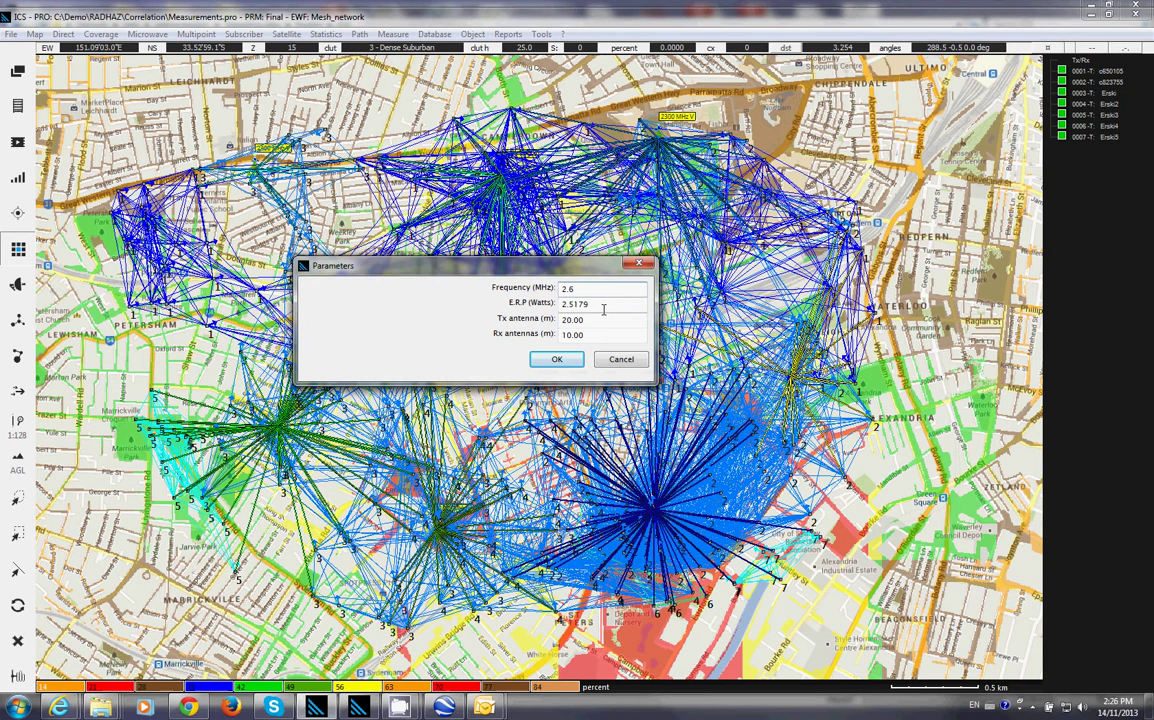
key("Tab")
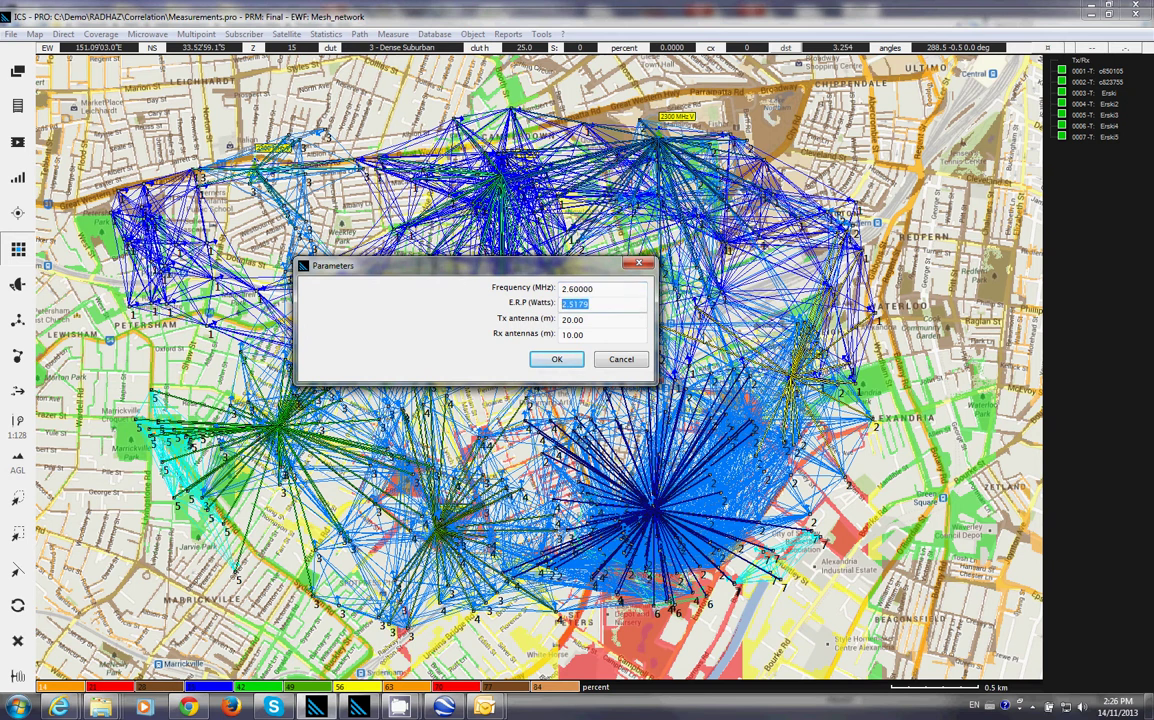
type("200")
key("Tab")
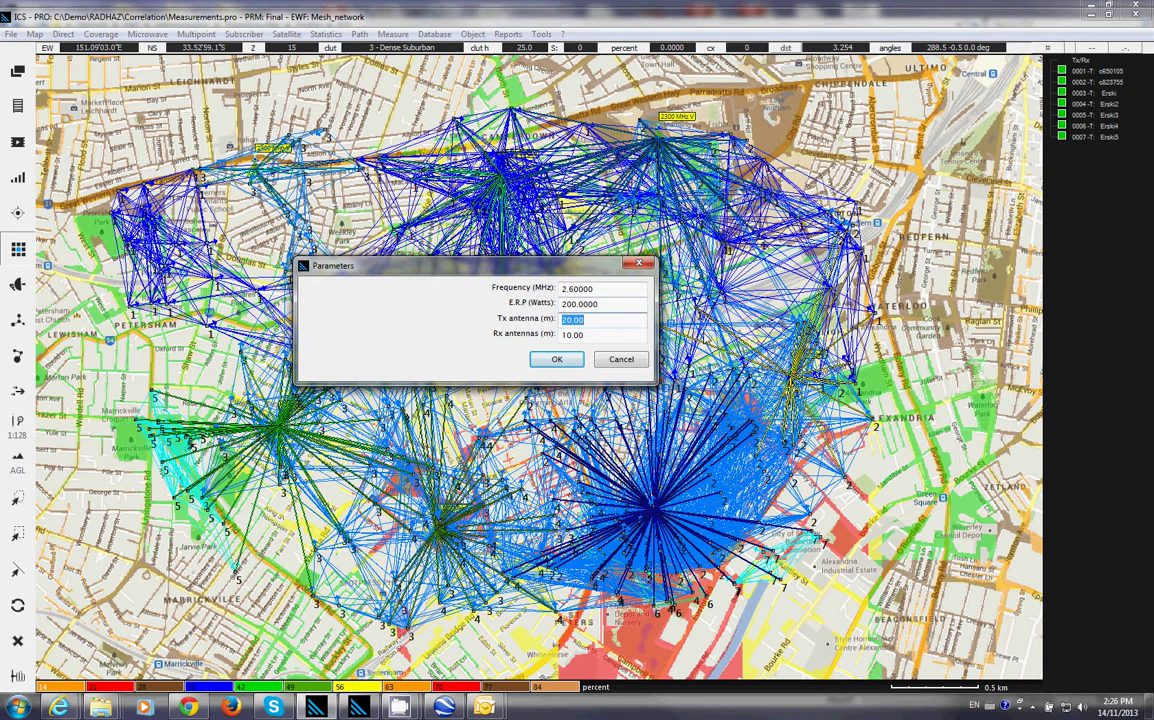
key("Tab")
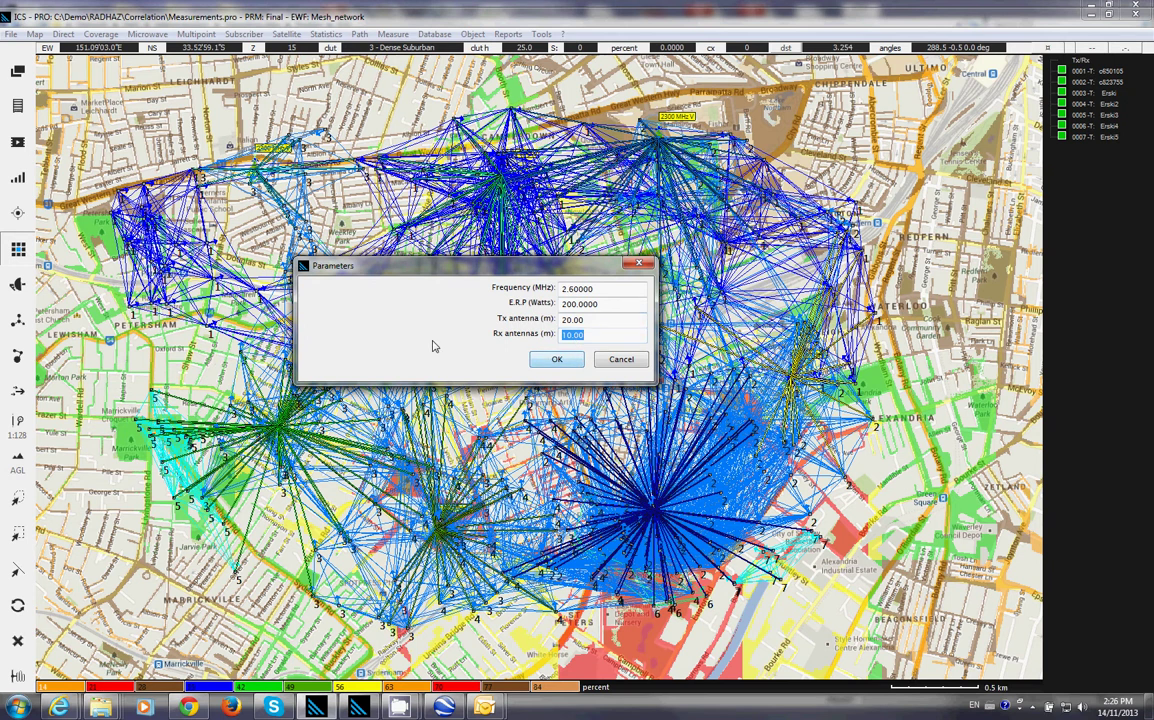
left_click(560, 363)
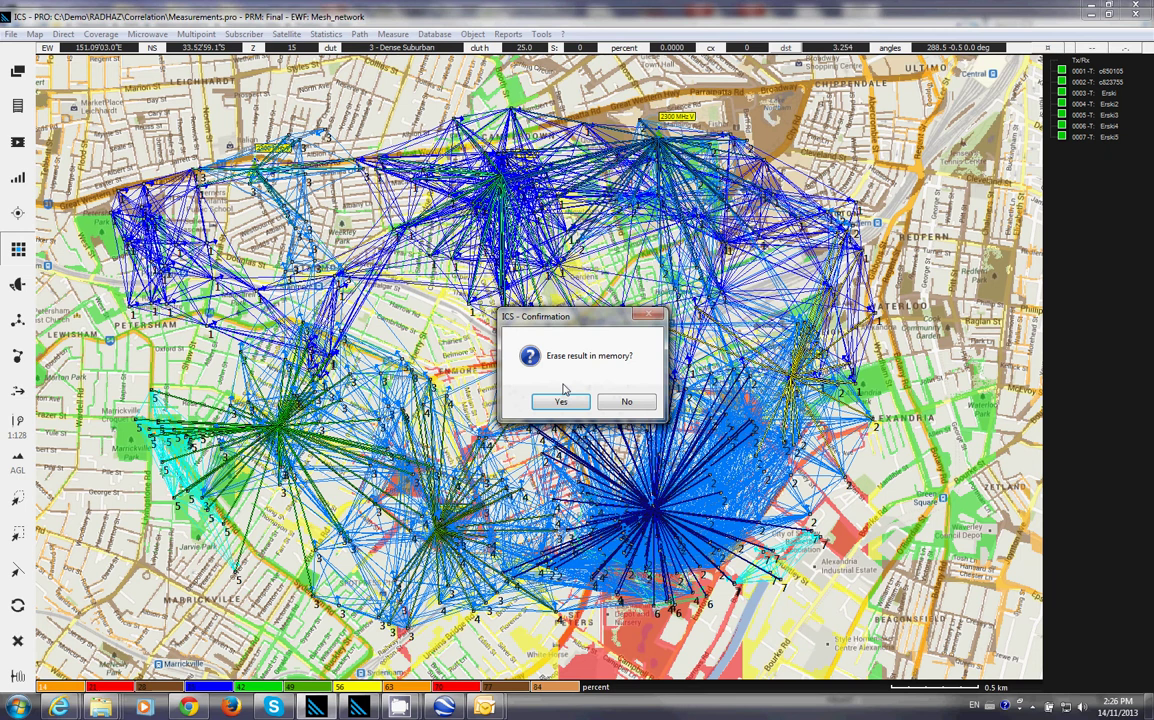
- Erase the previous results and pick four map sites as field strength search target points
left_click(560, 401)
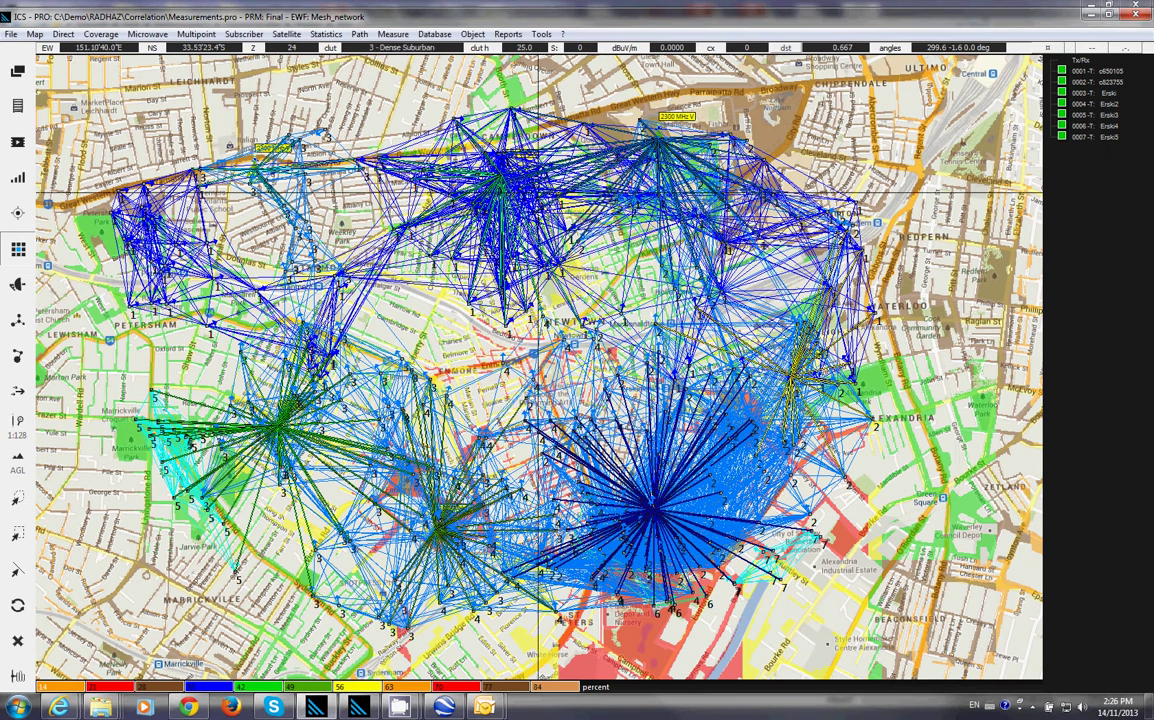
left_click(503, 179)
left_click(527, 186)
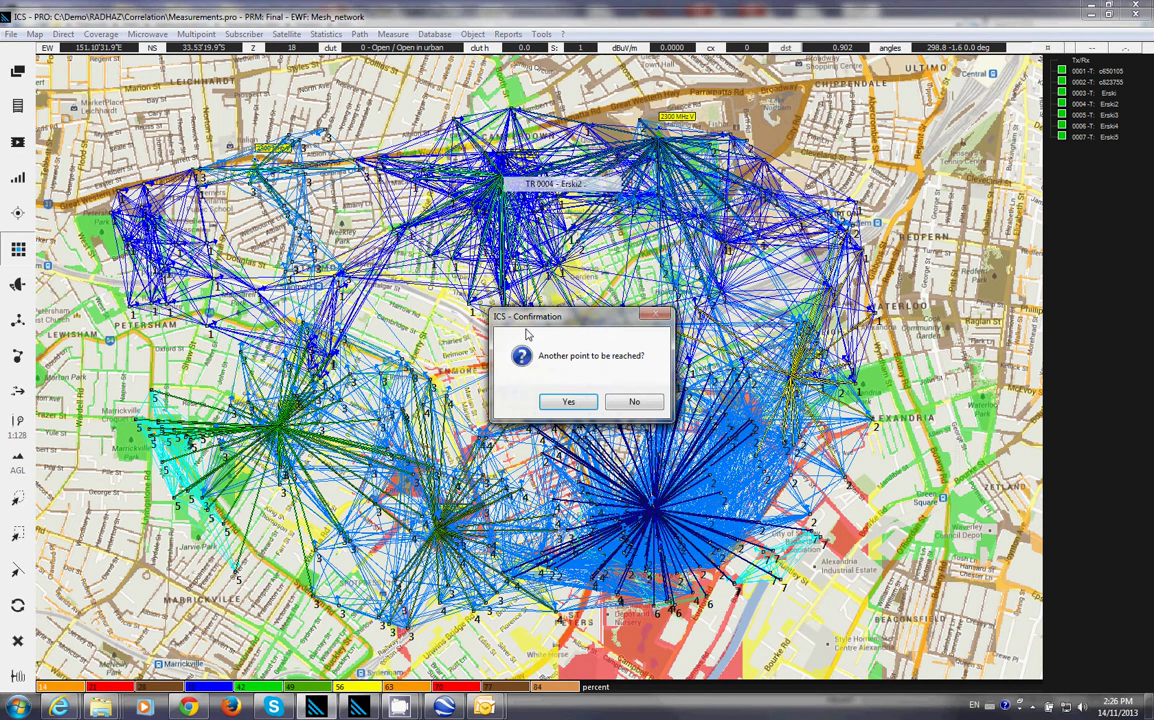
left_click(568, 402)
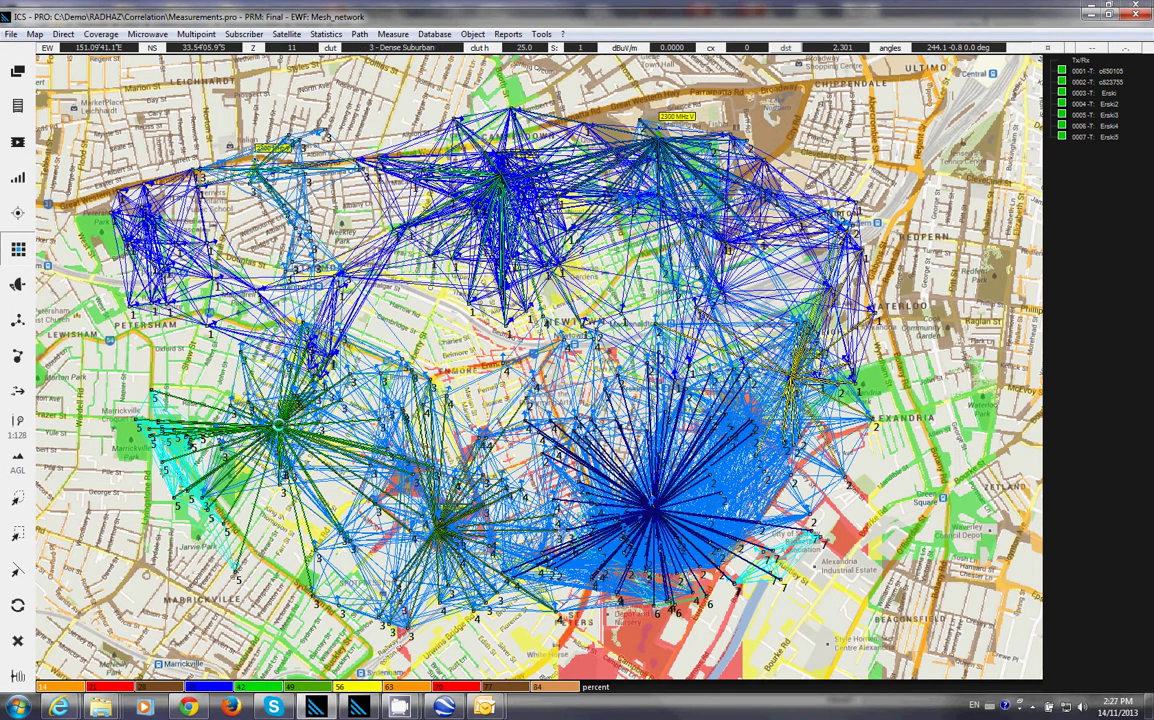
left_click(283, 428)
left_click(307, 441)
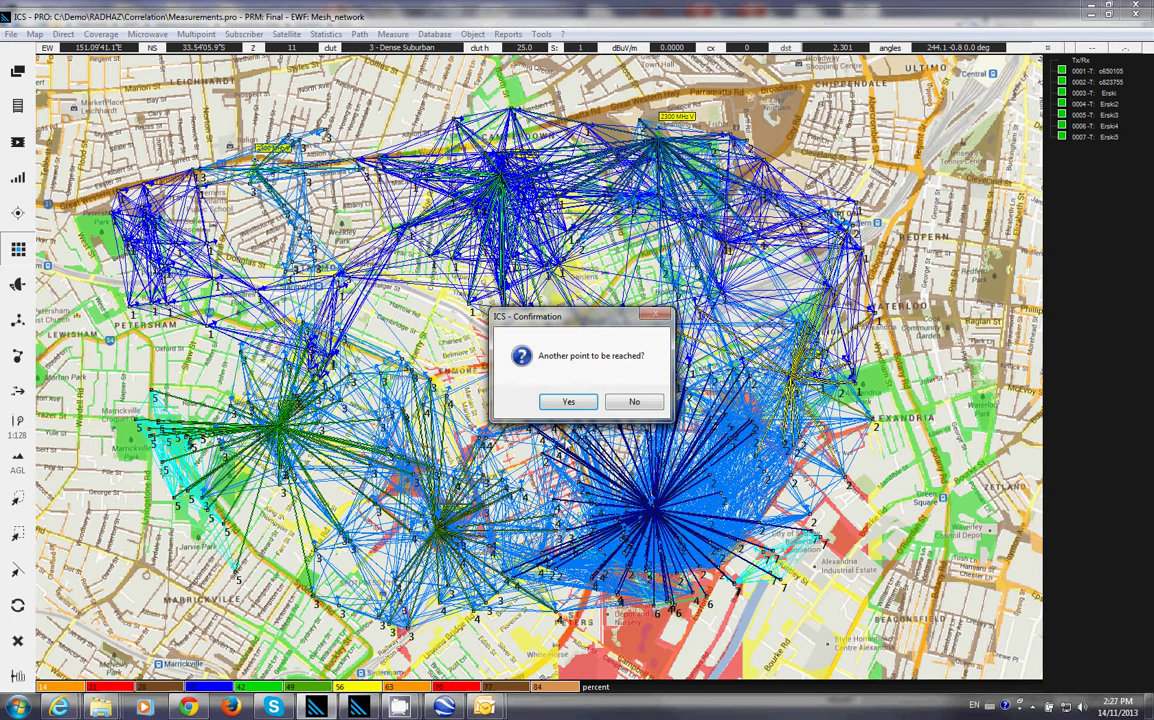
left_click(567, 402)
left_click(397, 477)
left_click(450, 490)
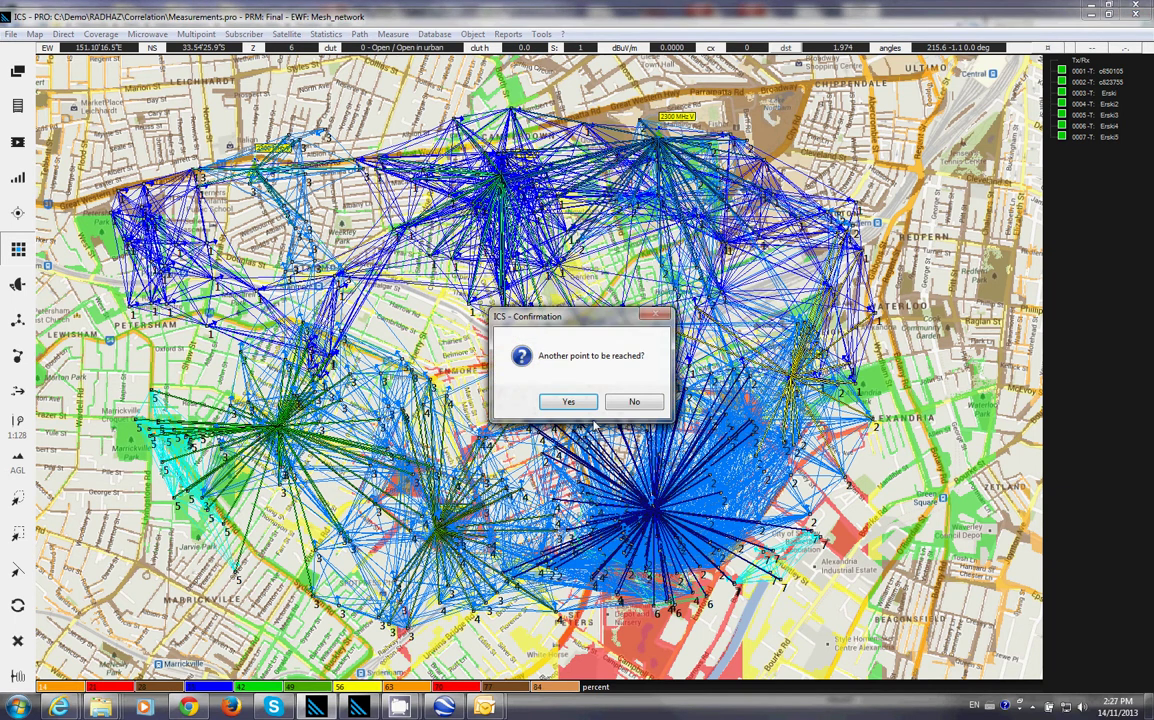
left_click(567, 402)
left_click(657, 508)
- Add transmitters TR 0007 - Erski5 and TR0003 - Erski as targets, then run the search
left_click(567, 402)
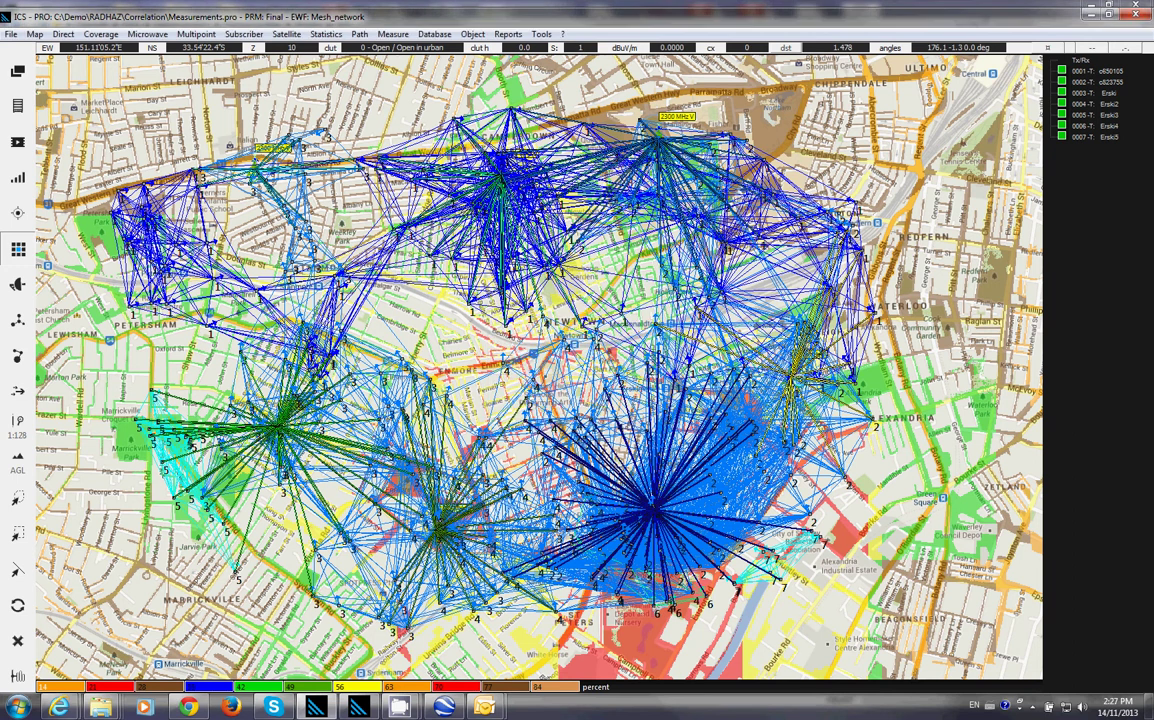
left_click(790, 380)
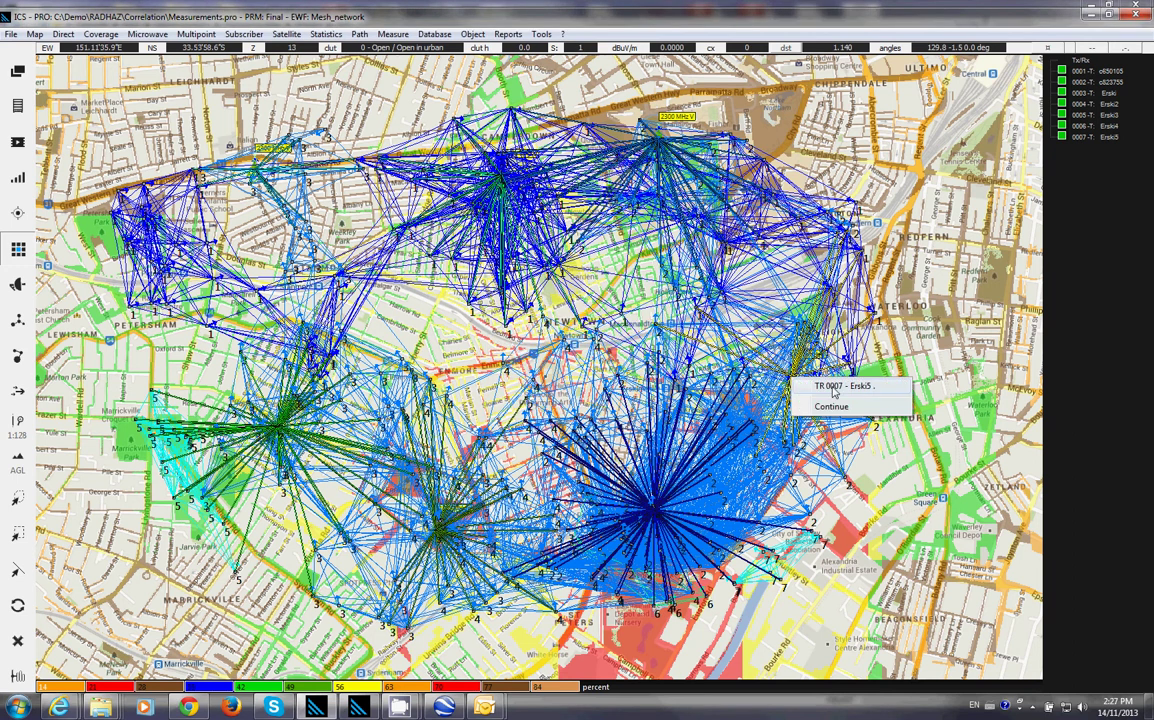
left_click(833, 390)
left_click(548, 402)
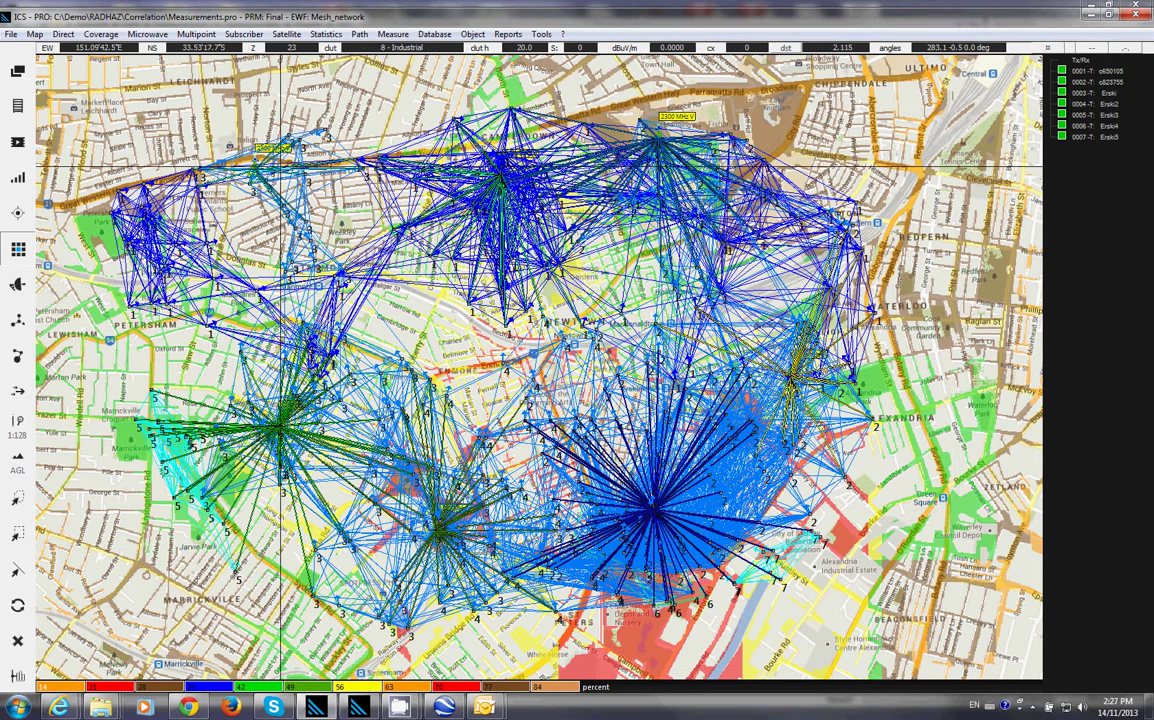
left_click(230, 157)
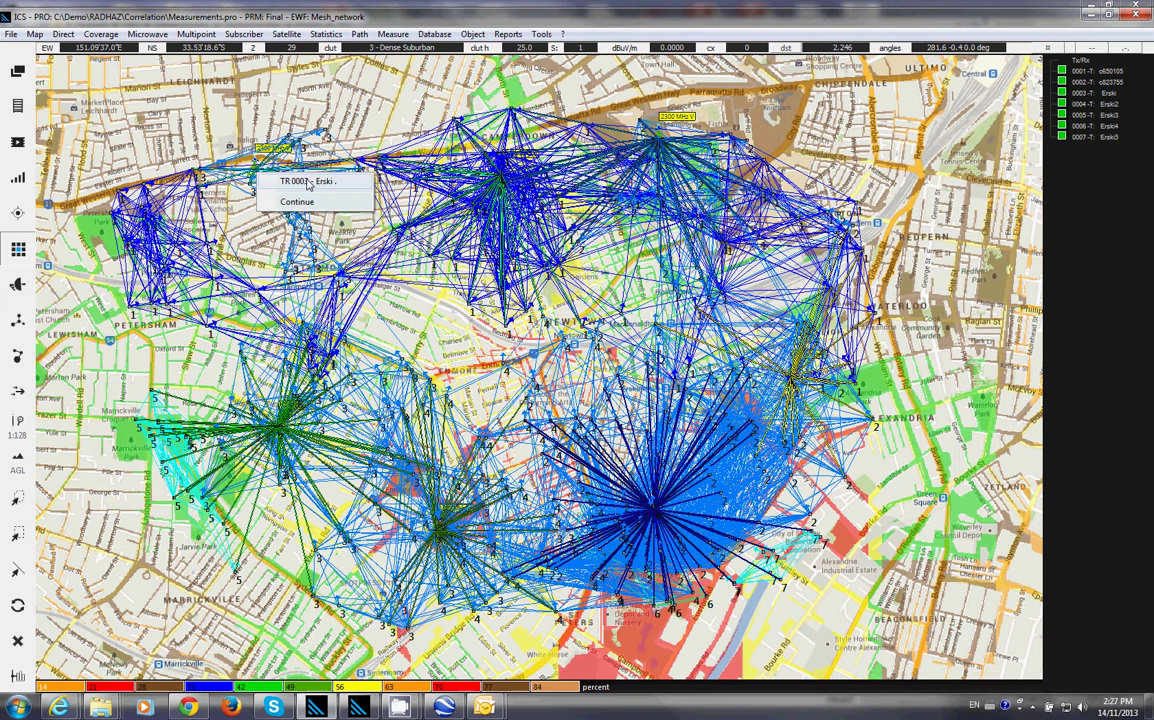
left_click(280, 176)
left_click(631, 400)
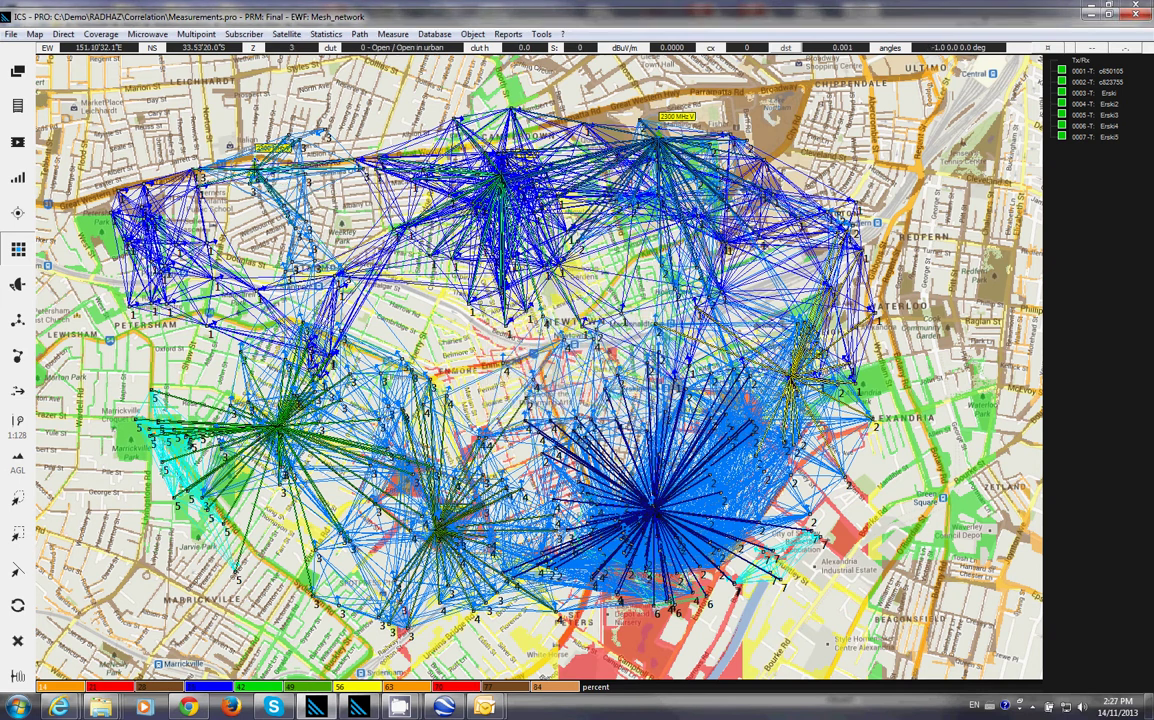